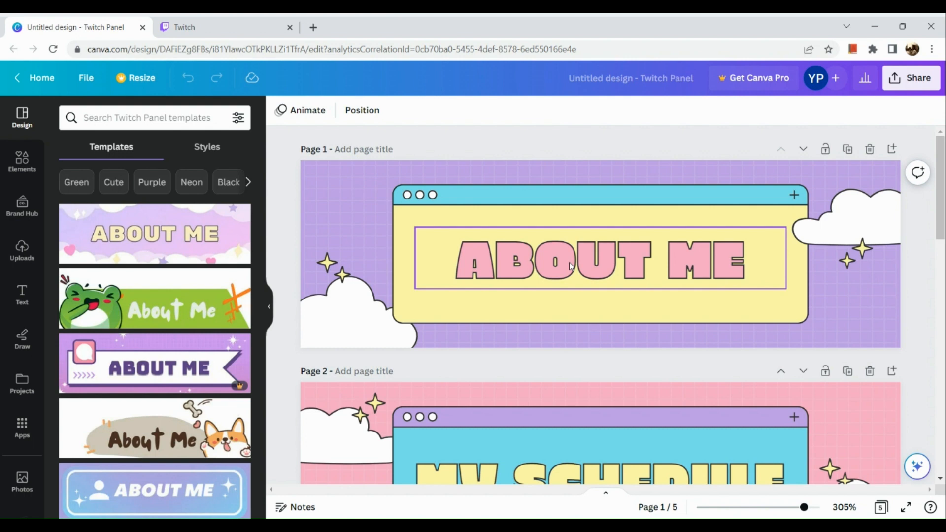
Open the download settings for the Twitch panel design and choose PNG as the file type.
scroll(571, 266, down, 2)
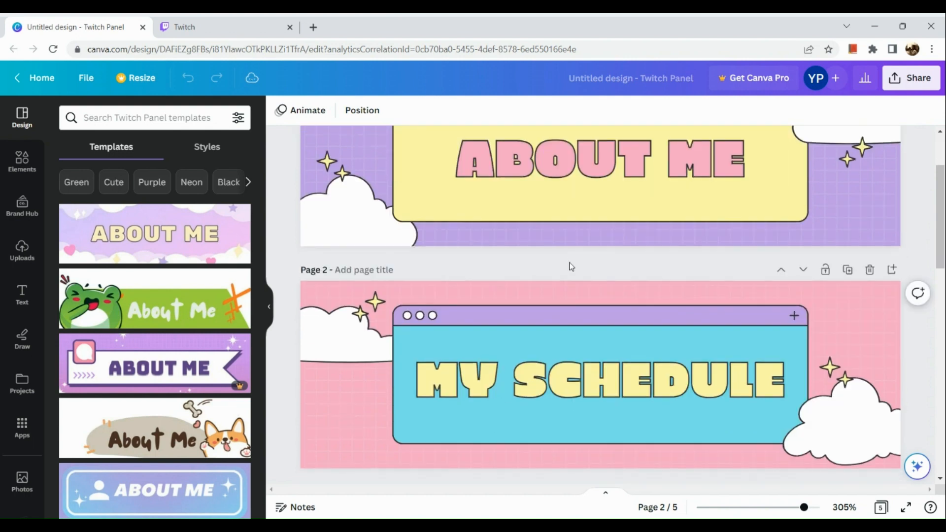
scroll(570, 267, down, 1)
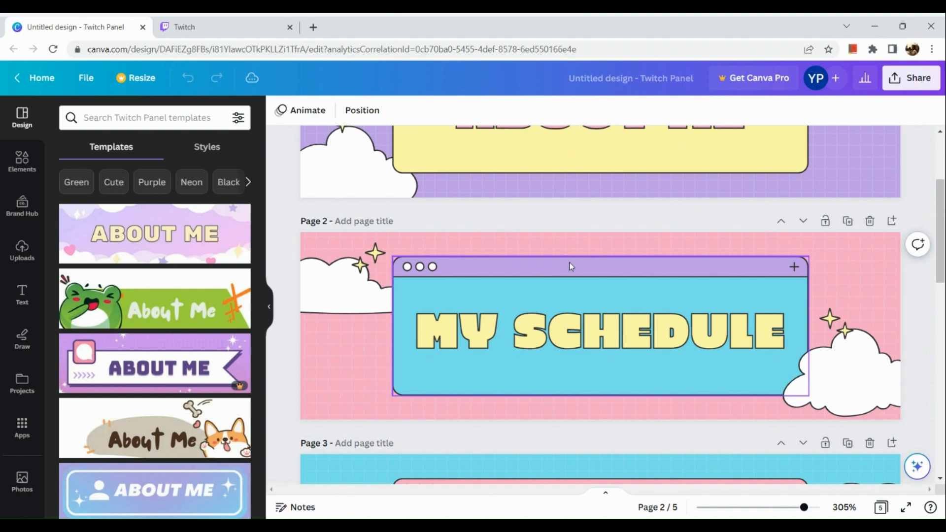
scroll(571, 266, down, 3)
scroll(570, 267, down, 3)
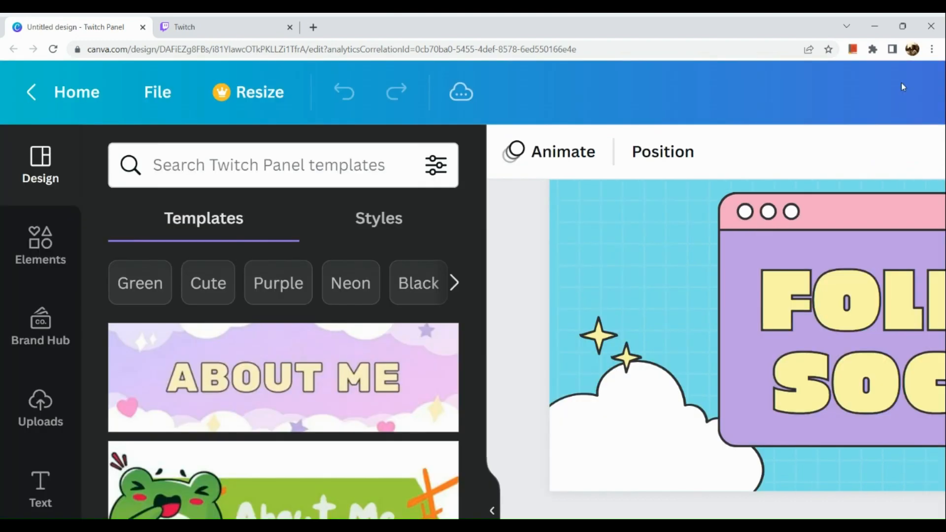
click(899, 91)
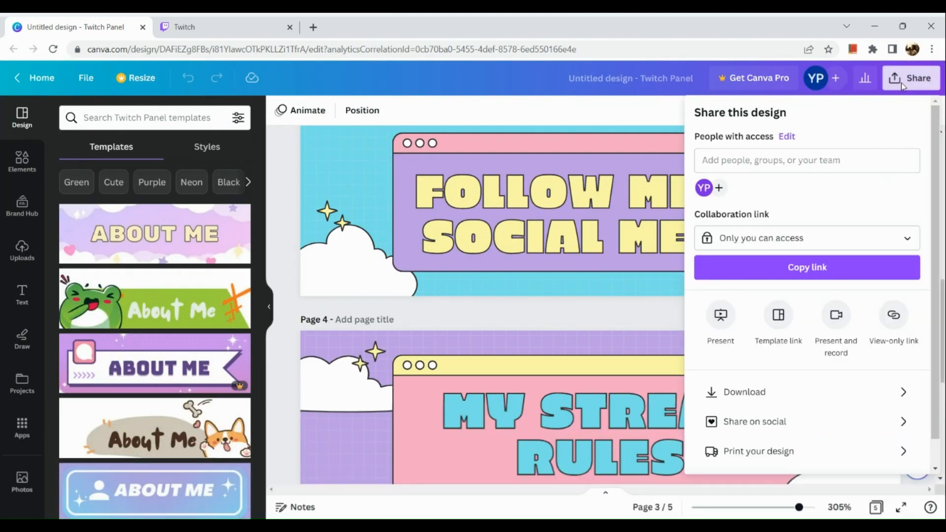
click(805, 390)
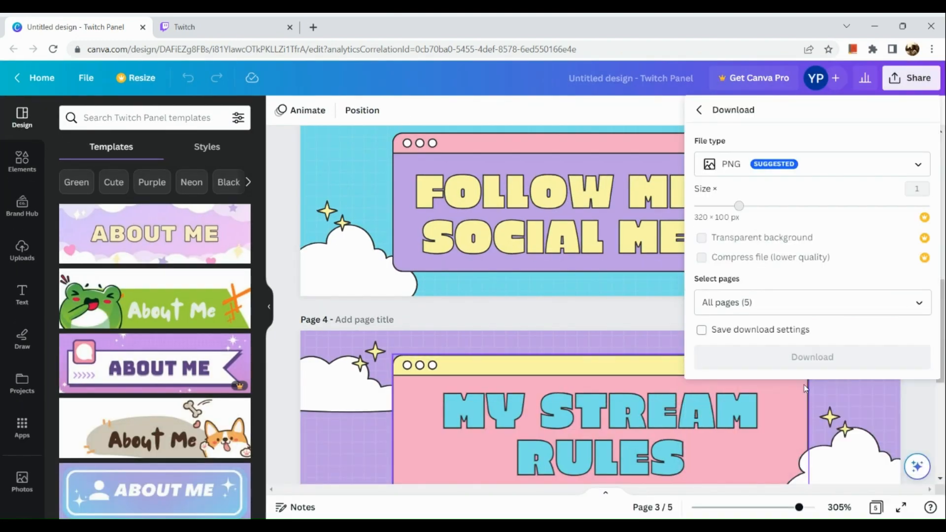
click(890, 162)
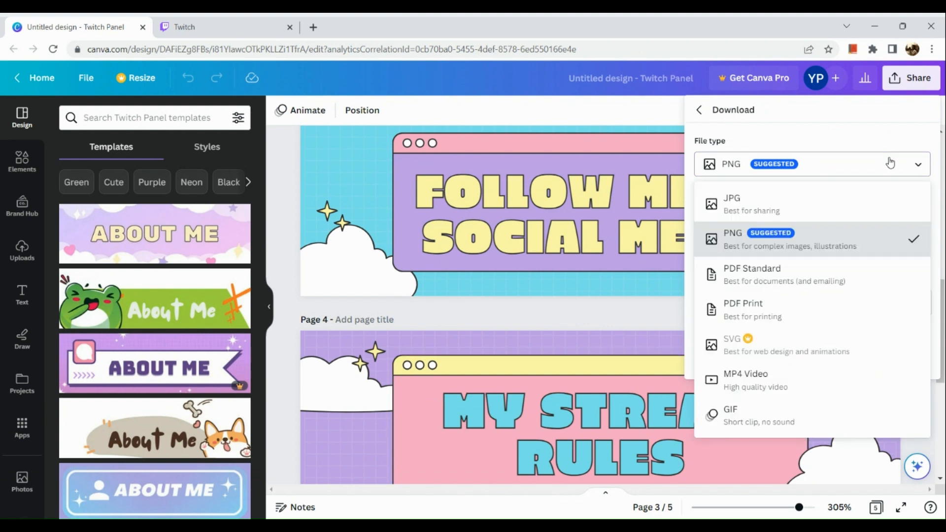
click(842, 239)
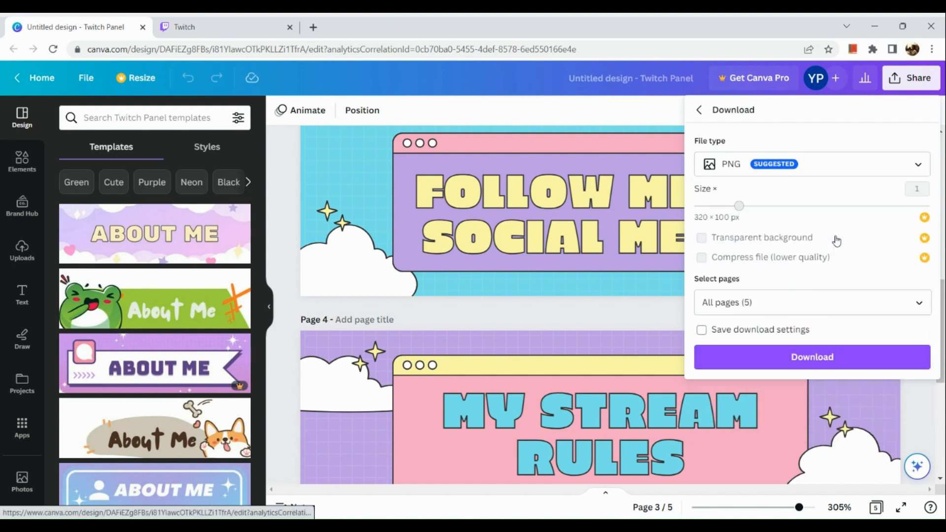
Limit the page selection to Page 1 only and download that panel.
click(827, 297)
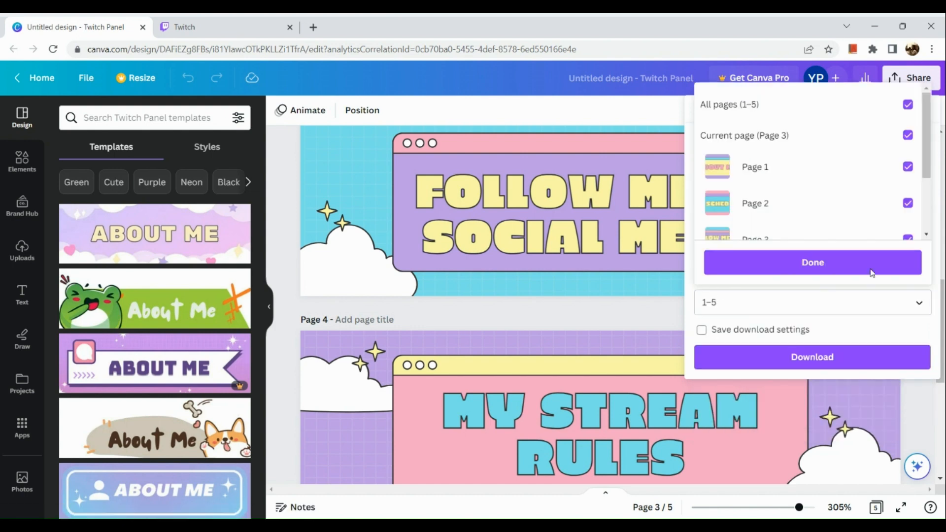
click(876, 143)
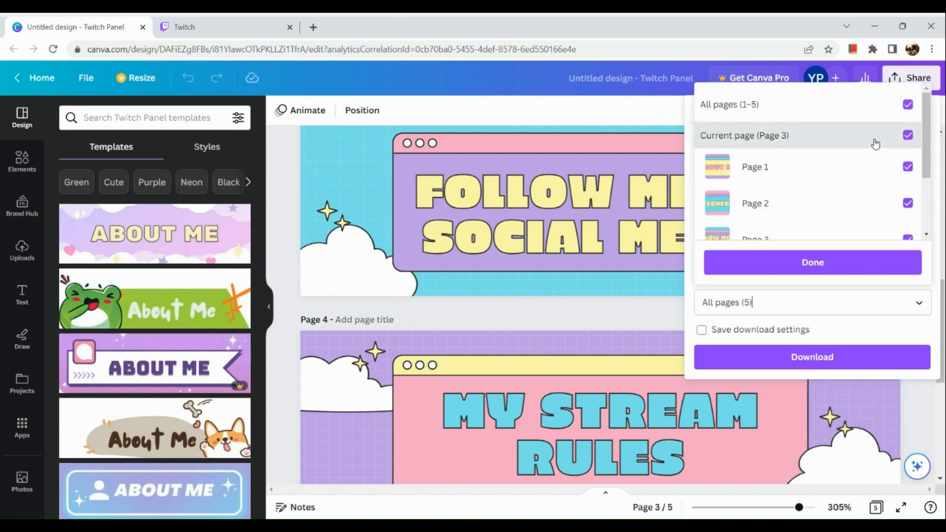
click(875, 143)
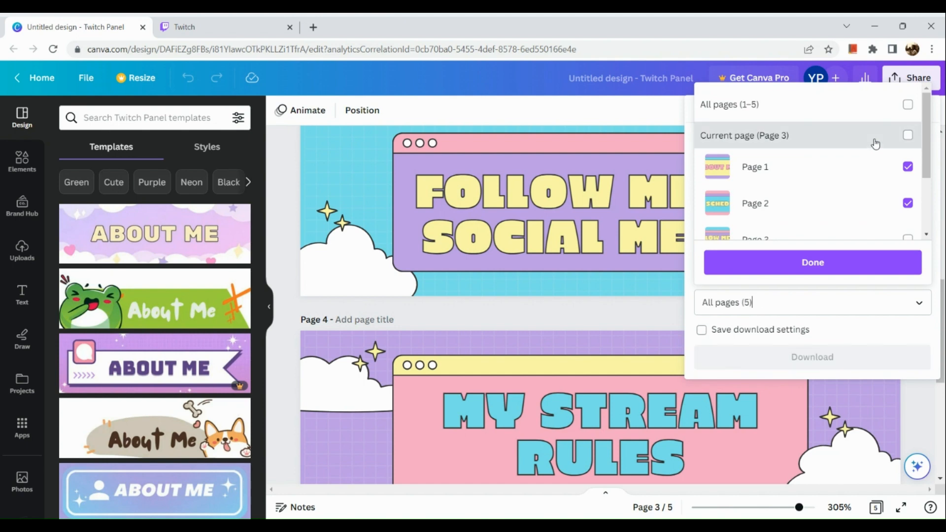
click(880, 117)
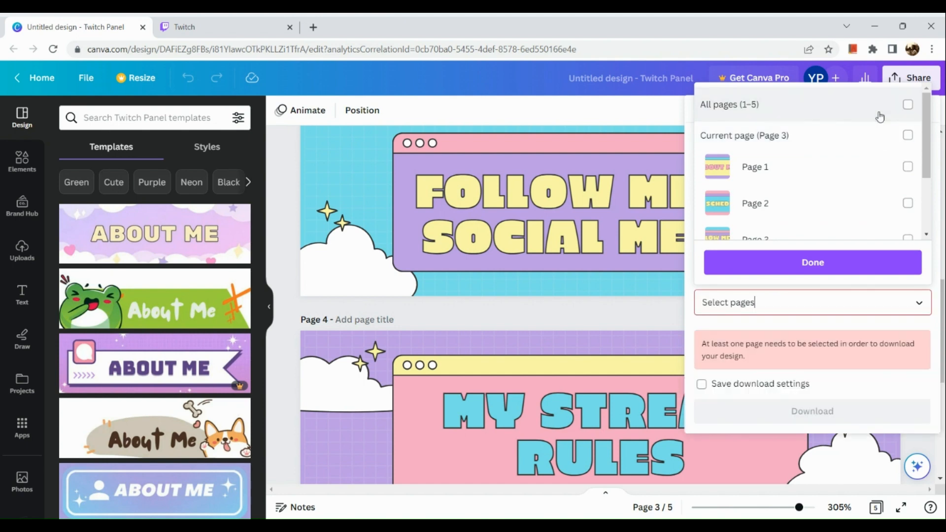
click(878, 136)
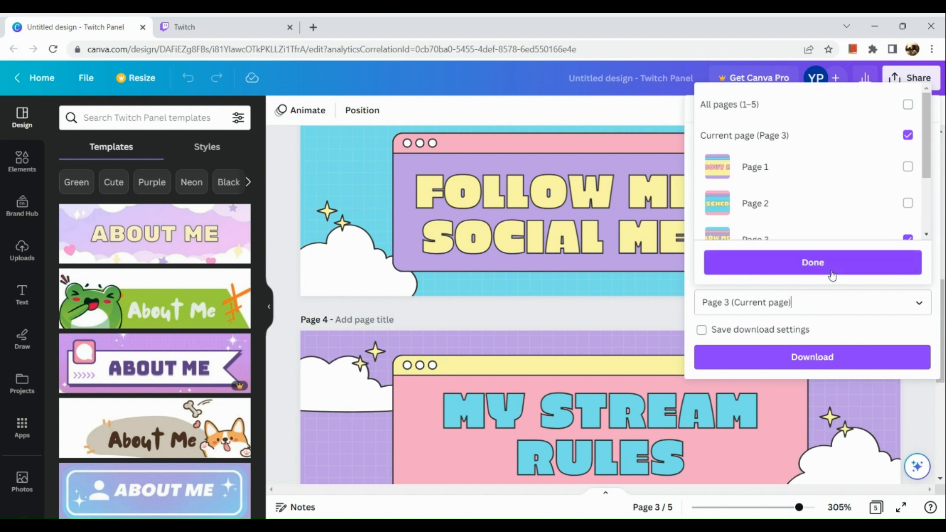
click(898, 163)
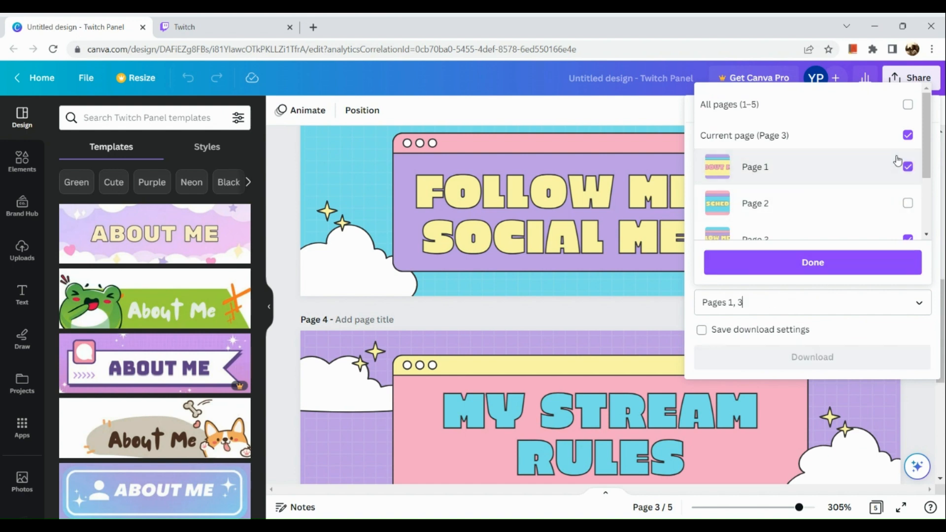
click(902, 235)
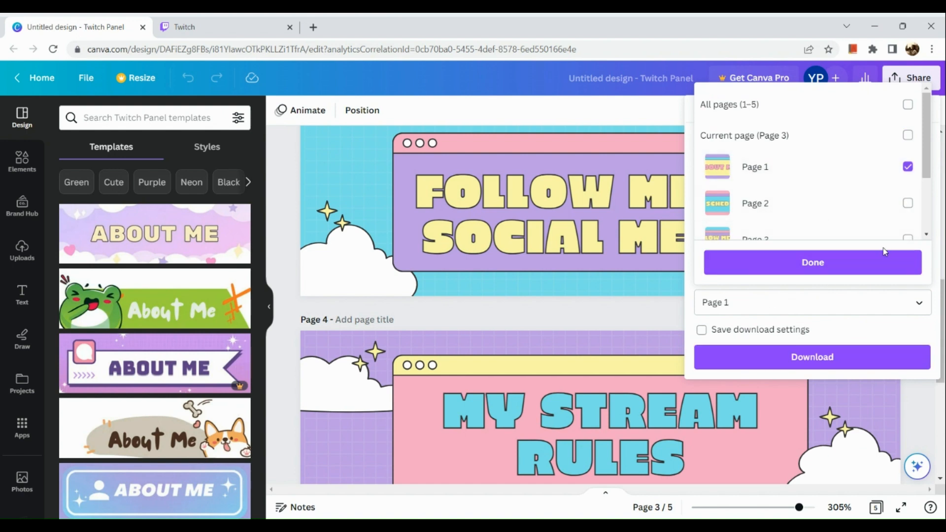
click(869, 266)
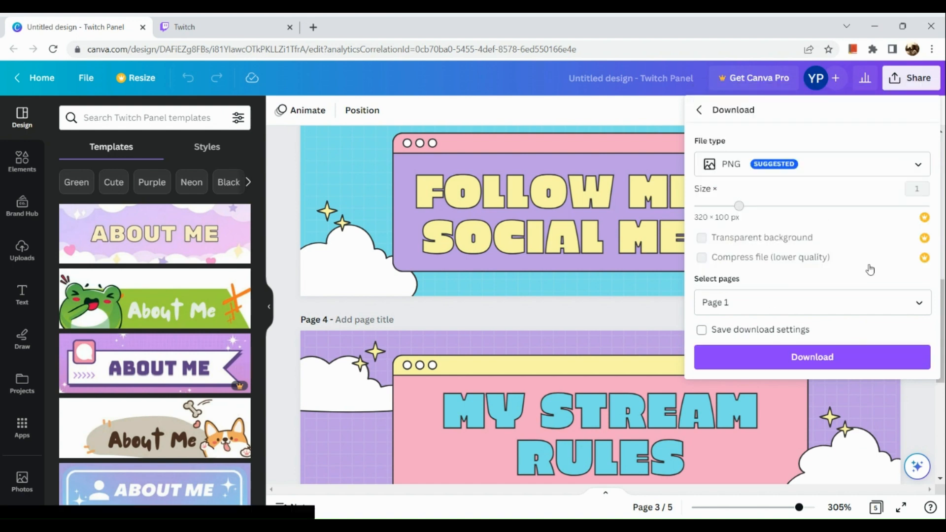
click(815, 364)
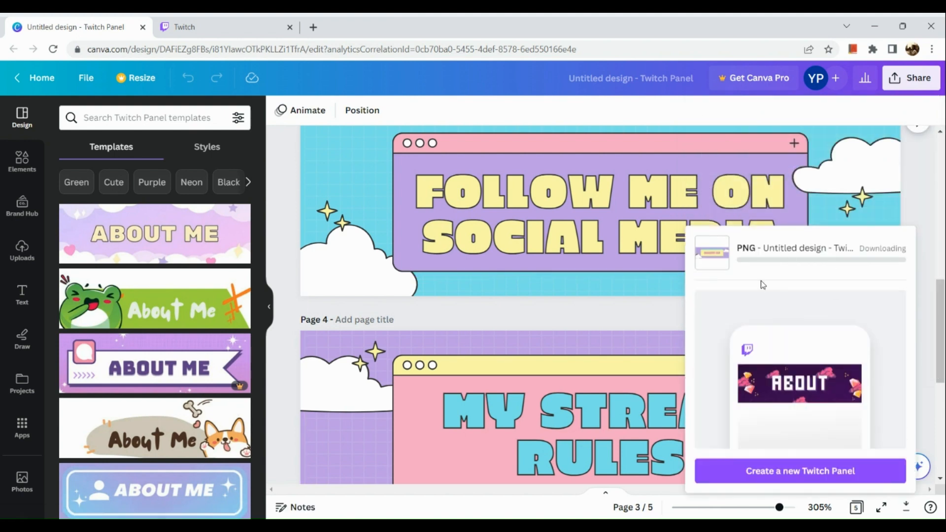
Start another download of the design with PNG as the file type.
click(894, 78)
click(895, 78)
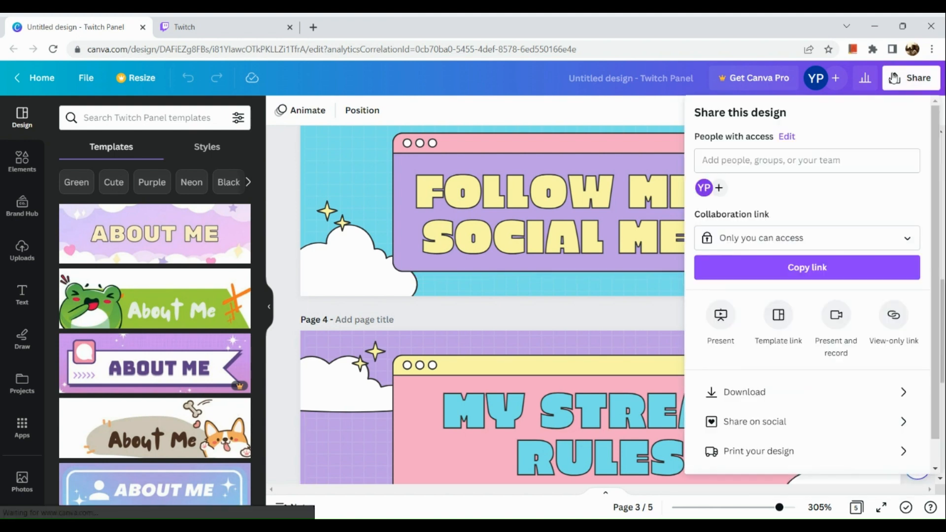
click(741, 393)
click(825, 173)
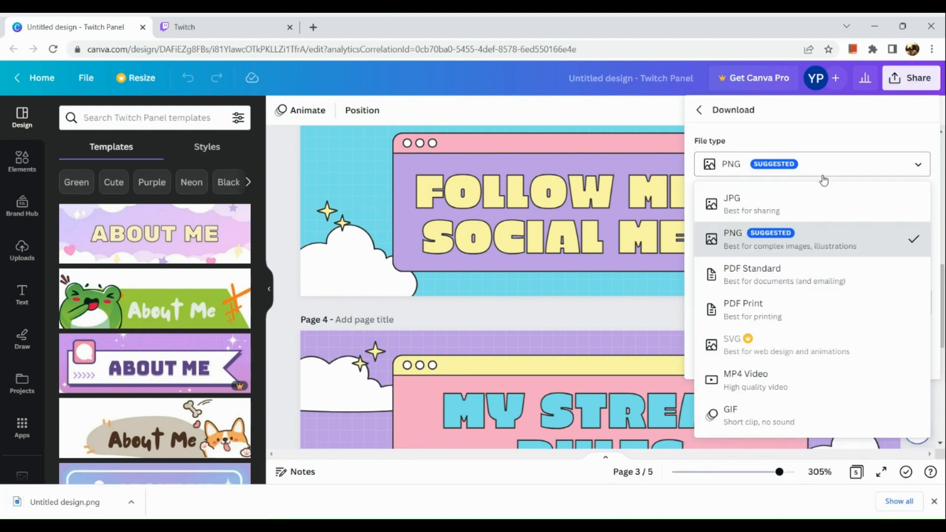
click(793, 241)
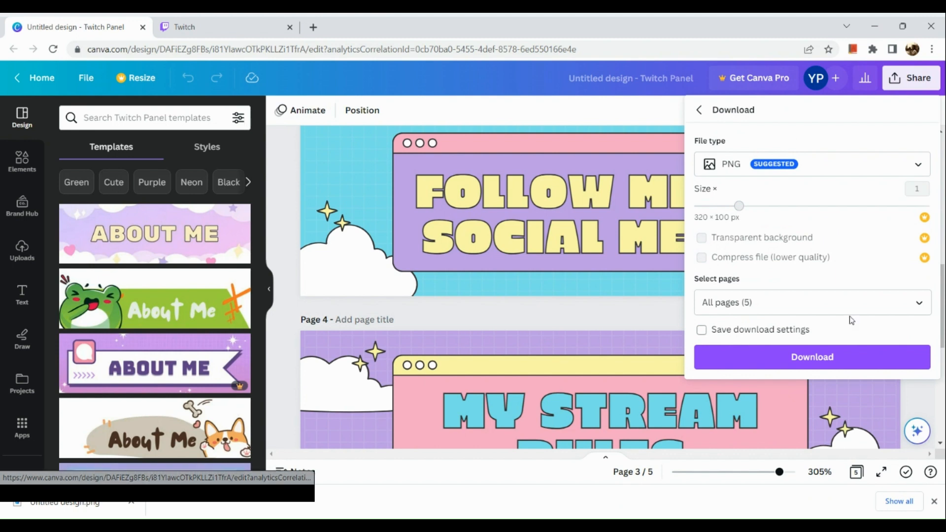
Exclude pages 1, 3, 4 and 5 from the selection and download only Page 2.
click(855, 300)
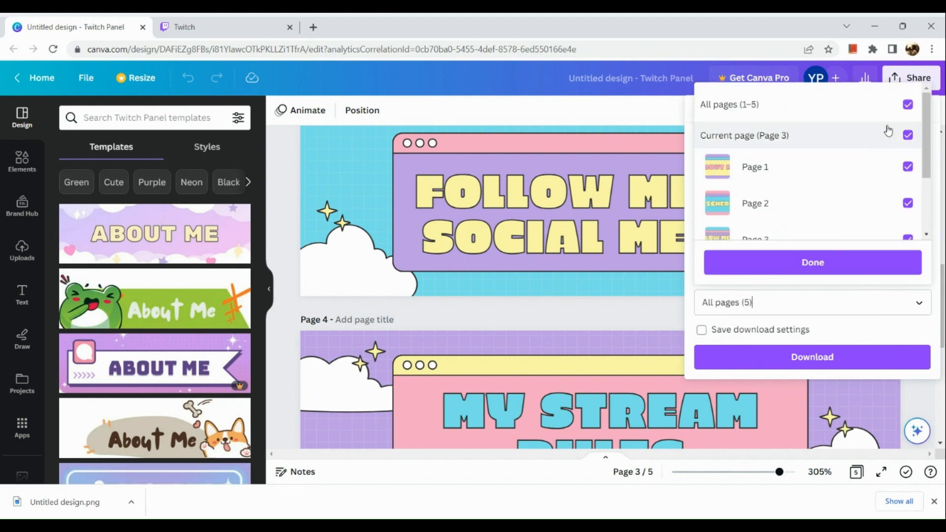
click(885, 131)
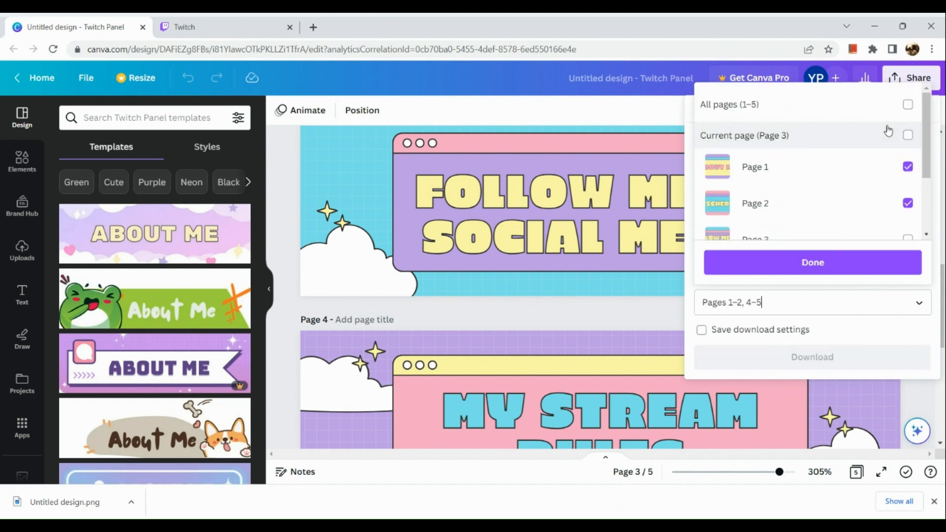
click(891, 173)
click(850, 261)
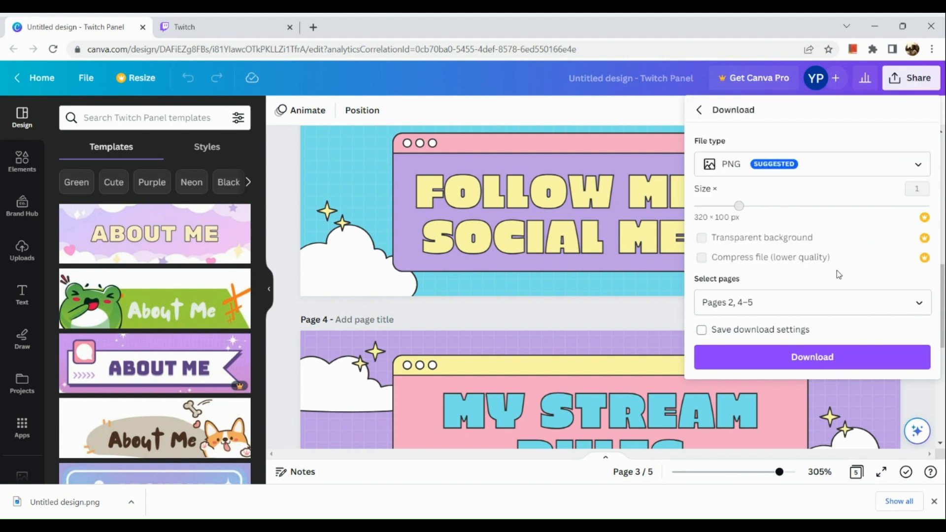
click(822, 297)
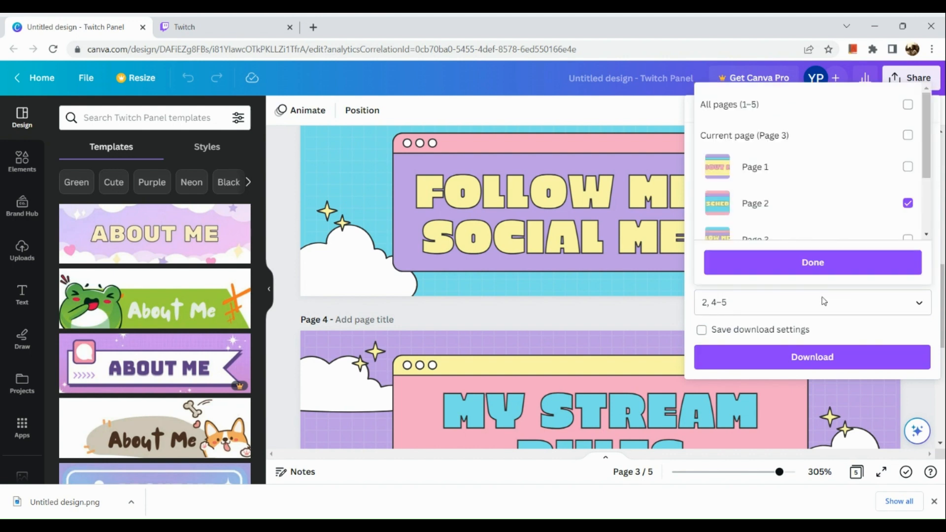
scroll(862, 175, down, 2)
click(860, 179)
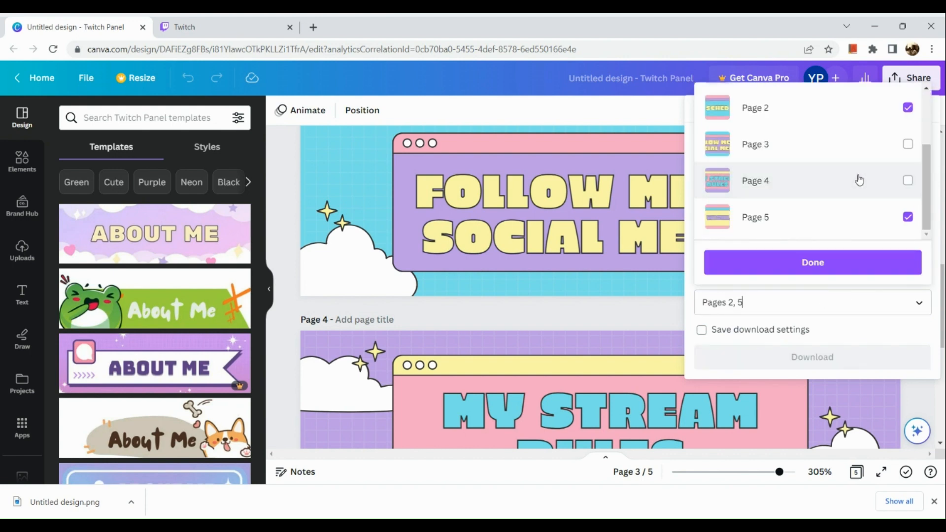
click(837, 213)
click(809, 258)
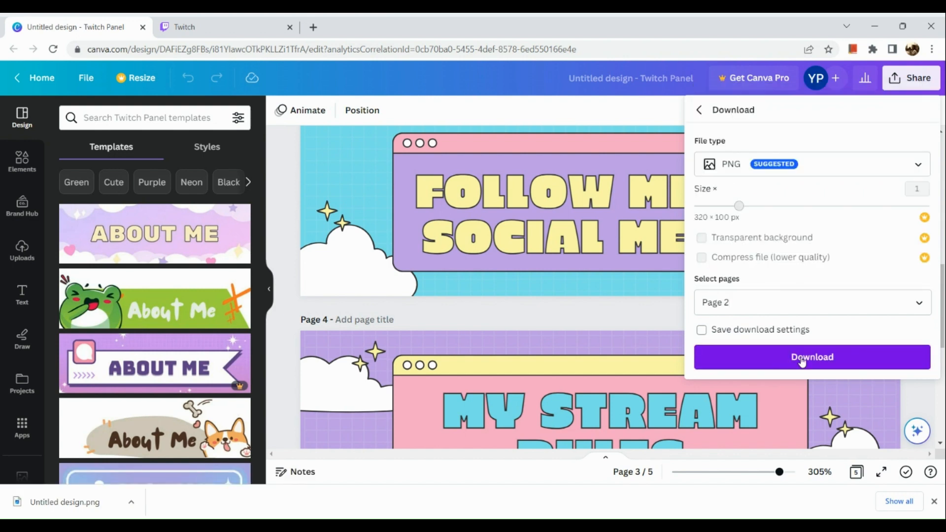
click(803, 362)
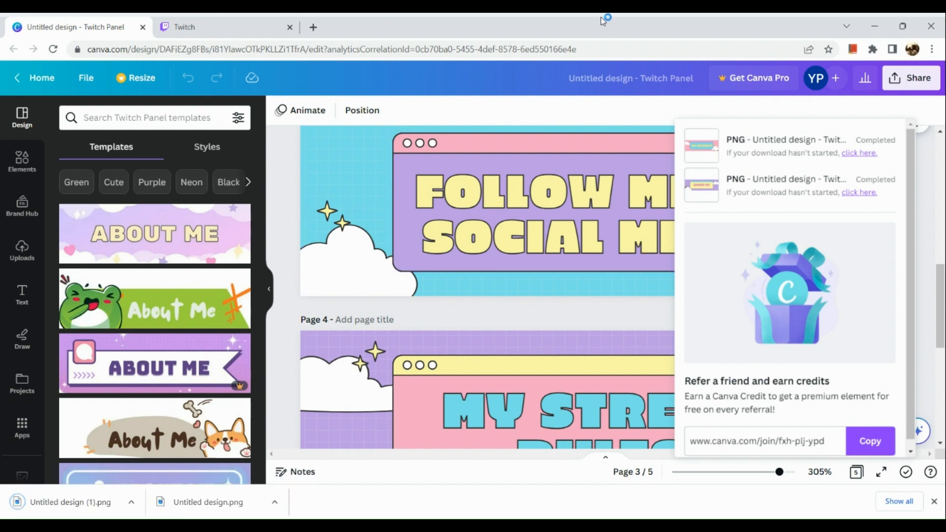
Switch to Twitch and open the account's own channel page.
click(279, 22)
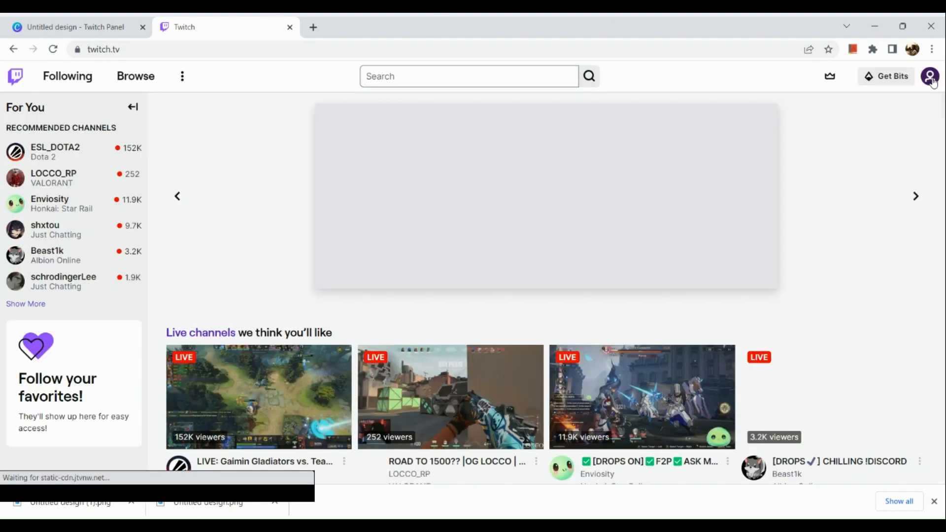
scroll(931, 79, up, 5)
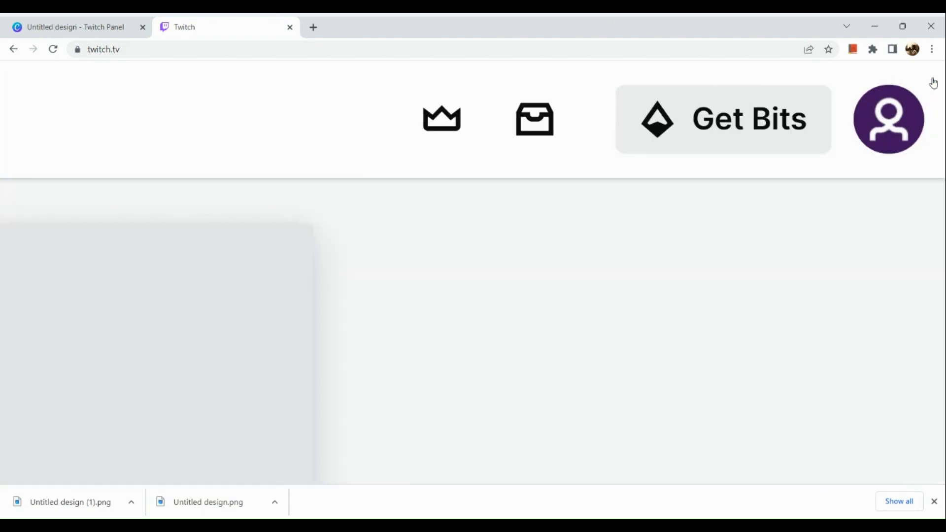
click(886, 119)
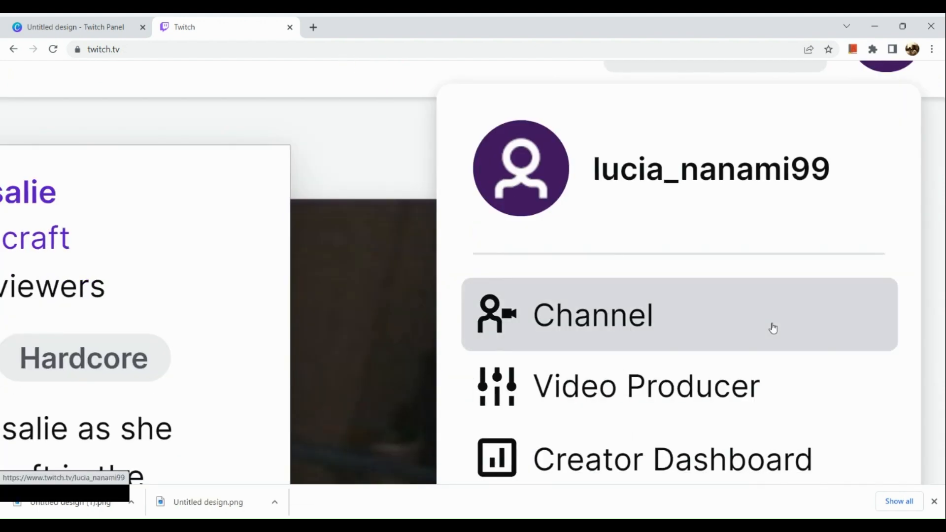
click(774, 327)
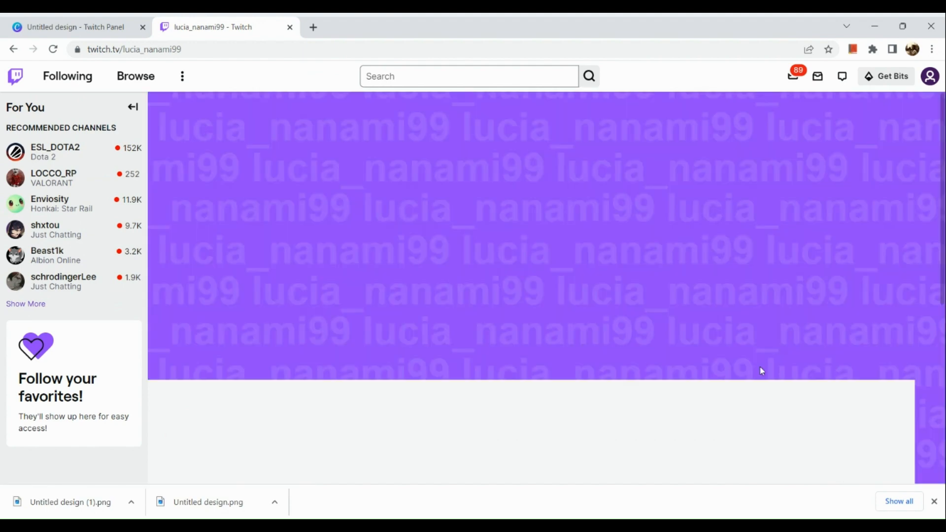
Go to the channel's About section and turn on Edit Panels.
scroll(616, 420, down, 3)
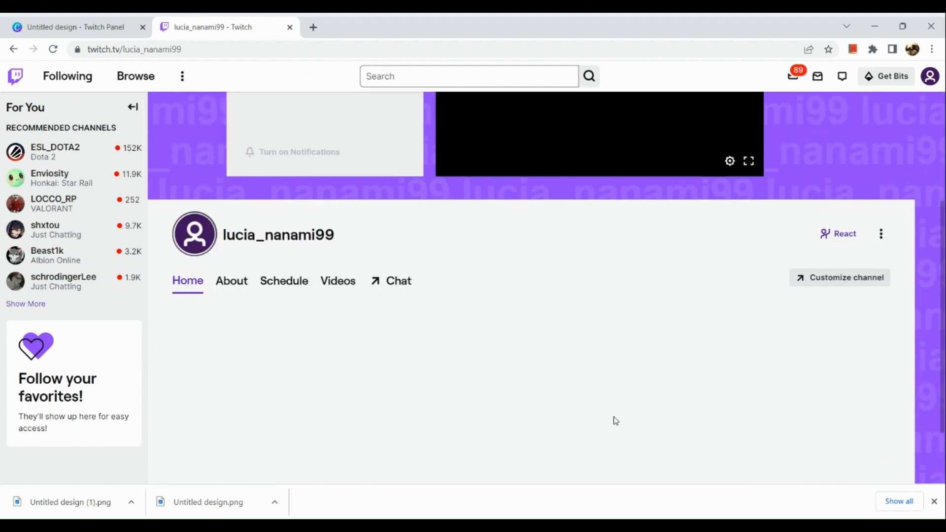
scroll(616, 420, up, 1)
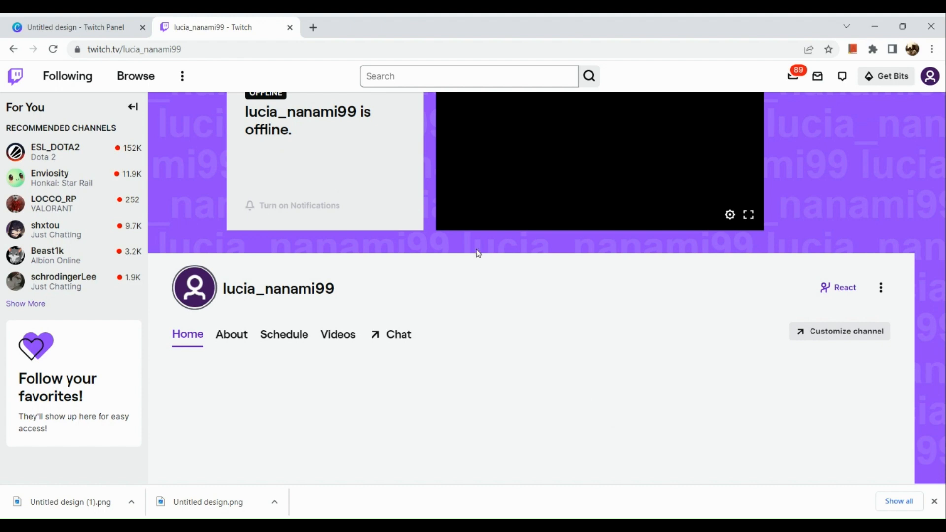
click(233, 335)
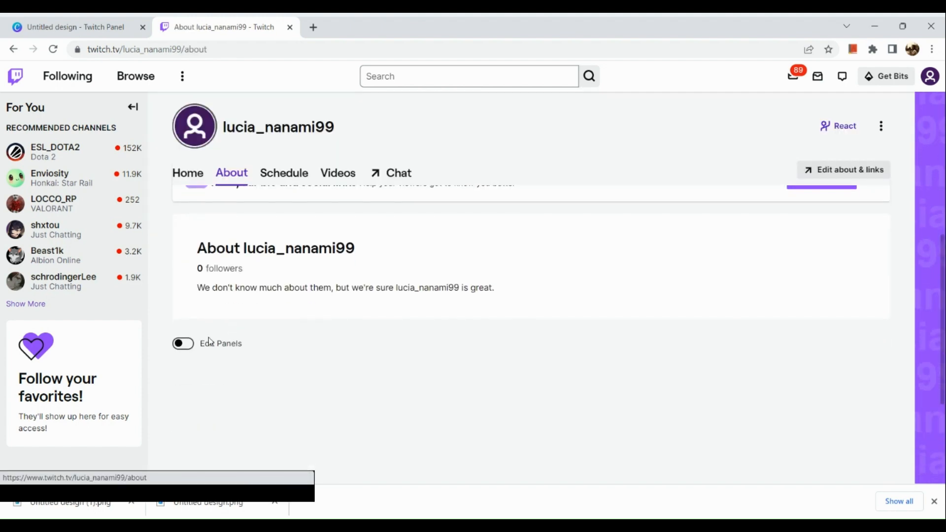
scroll(208, 338, up, 5)
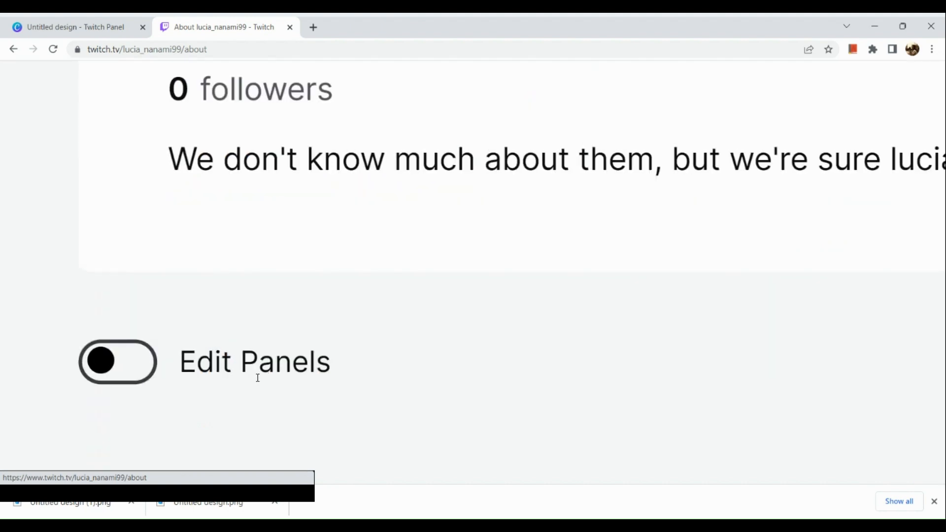
click(123, 368)
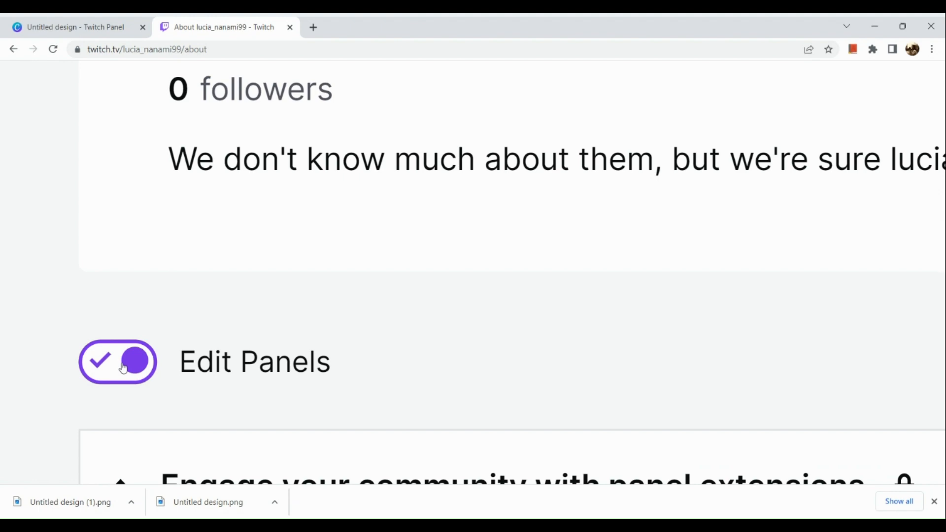
Add a text or image panel in the empty panel slot below the suggested extensions.
scroll(123, 367, down, 5)
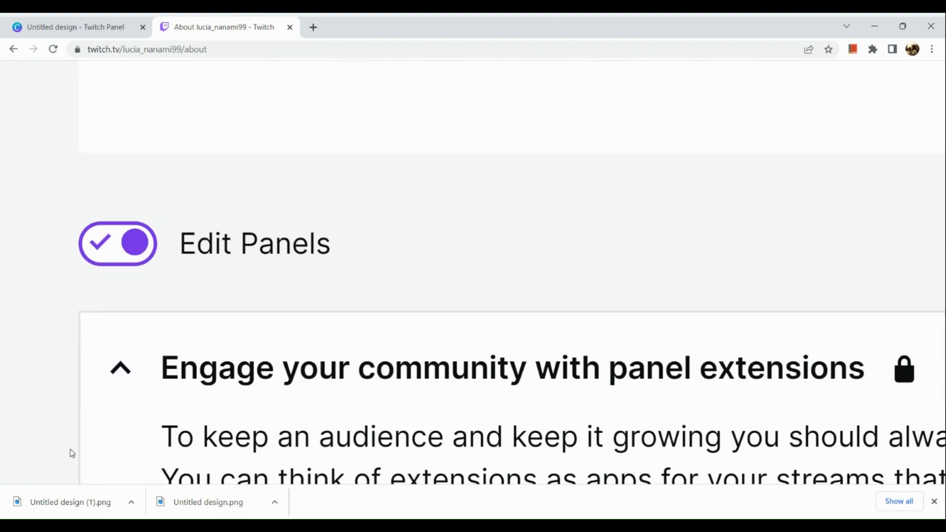
scroll(72, 453, down, 3)
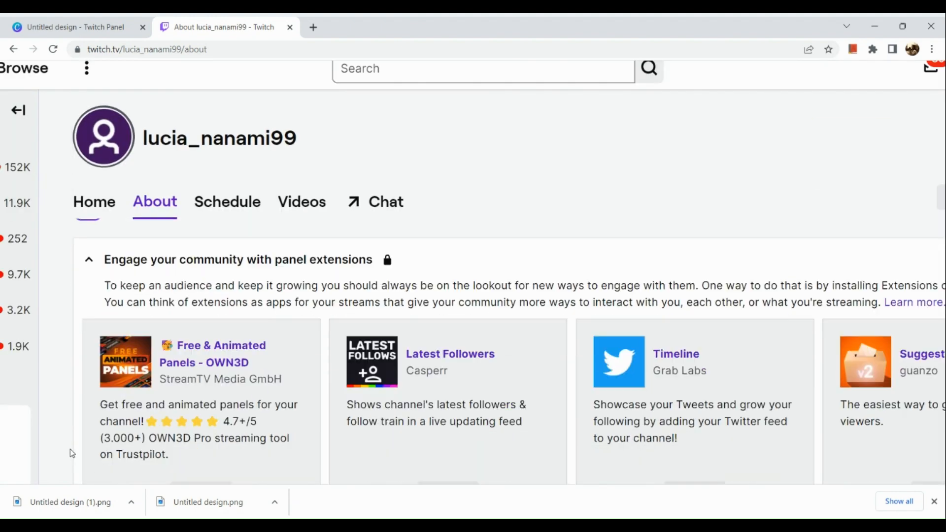
scroll(241, 386, down, 2)
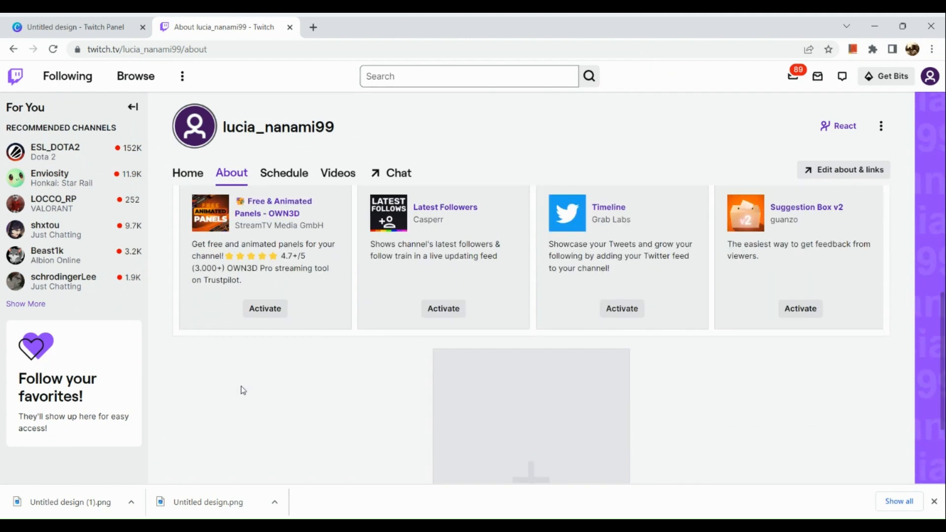
scroll(276, 379, down, 3)
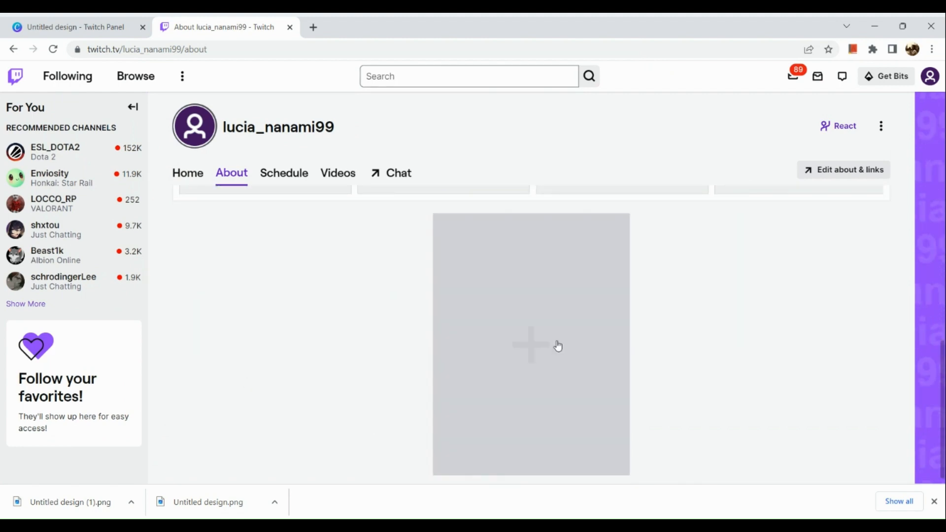
scroll(550, 342, up, 3)
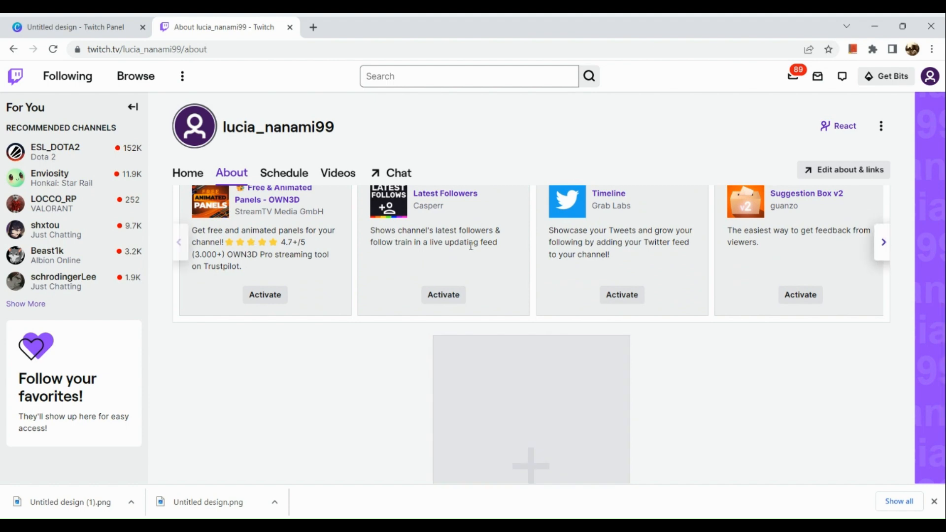
scroll(308, 243, up, 2)
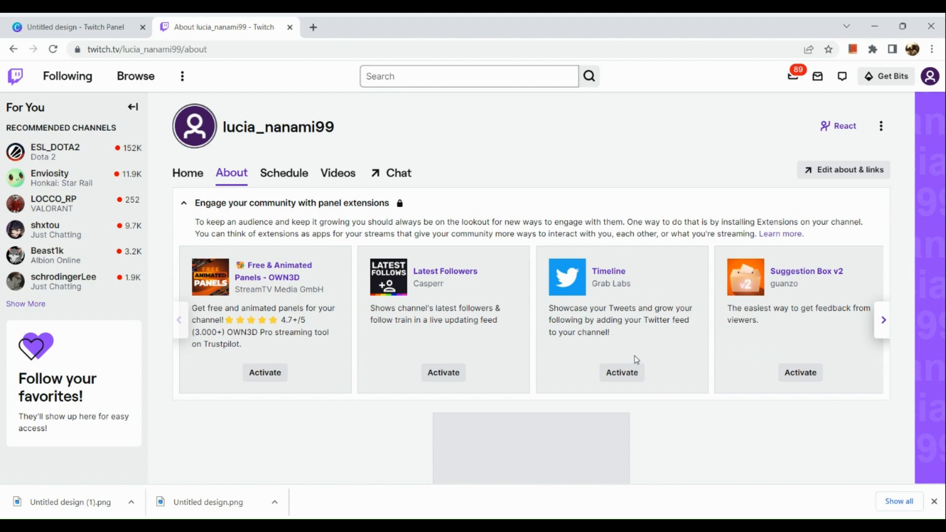
scroll(569, 394, down, 3)
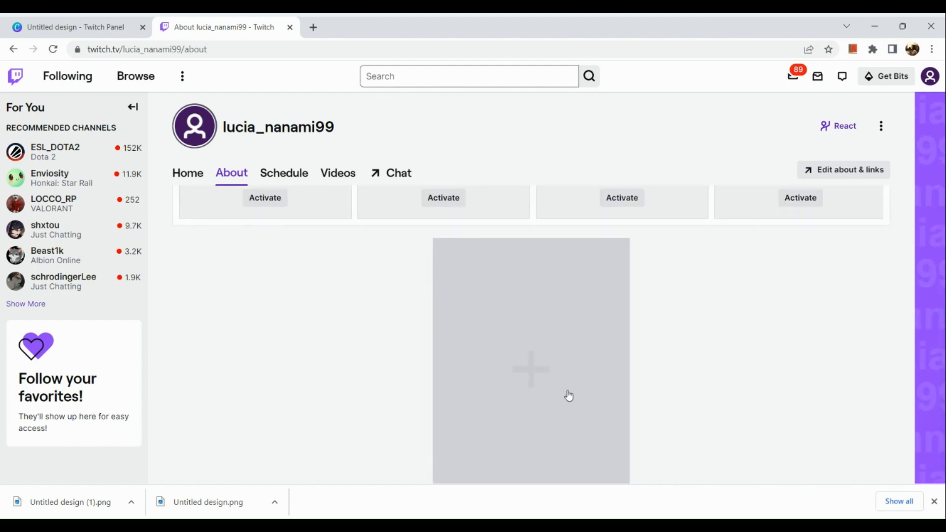
scroll(569, 395, down, 1)
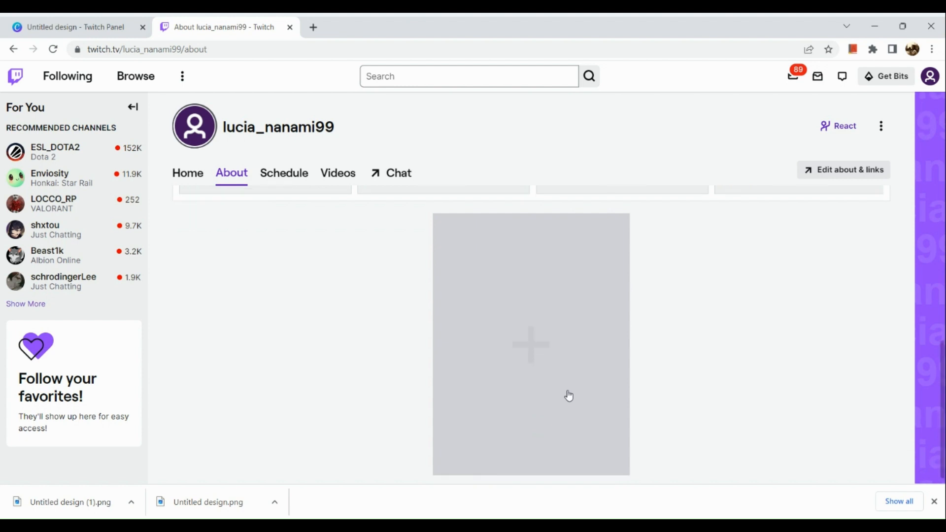
click(569, 394)
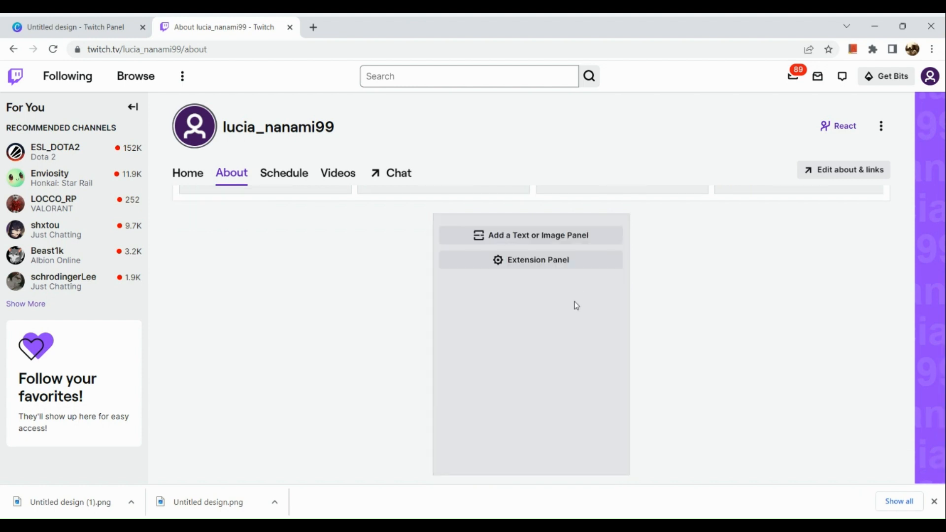
click(580, 224)
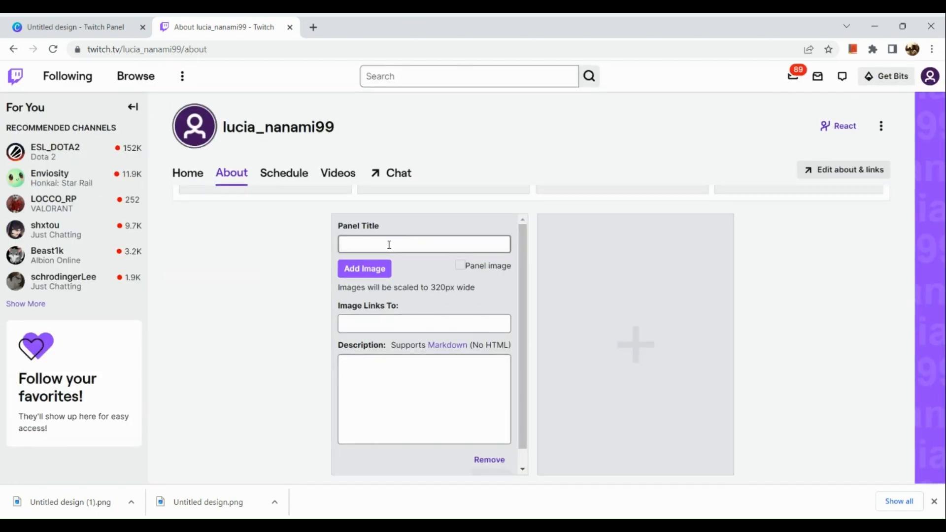
Upload the downloaded ABOUT ME design from the Downloads folder as the first panel's image.
click(376, 270)
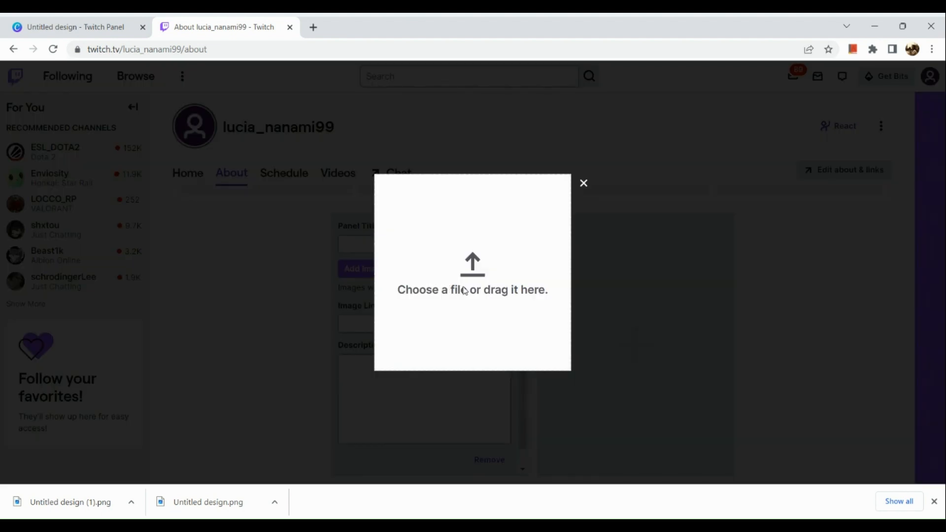
click(478, 264)
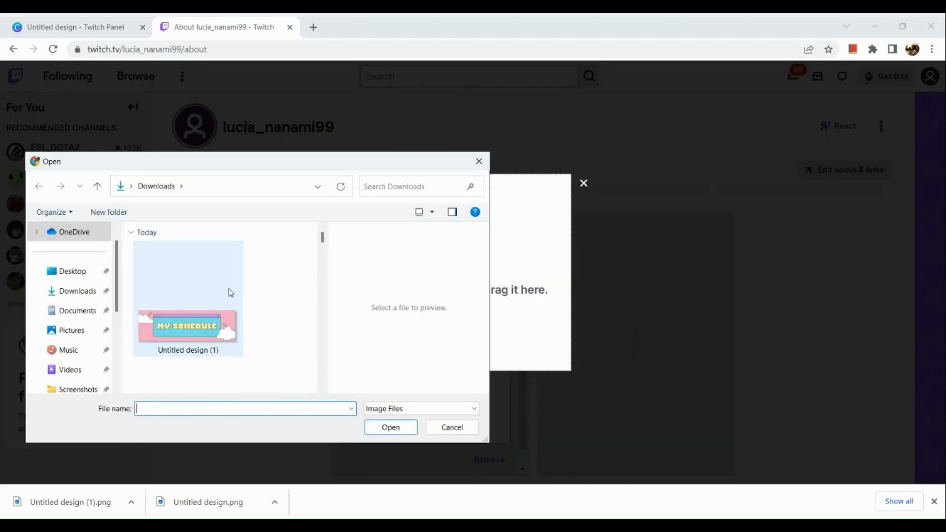
scroll(196, 365, down, 3)
scroll(210, 241, up, 3)
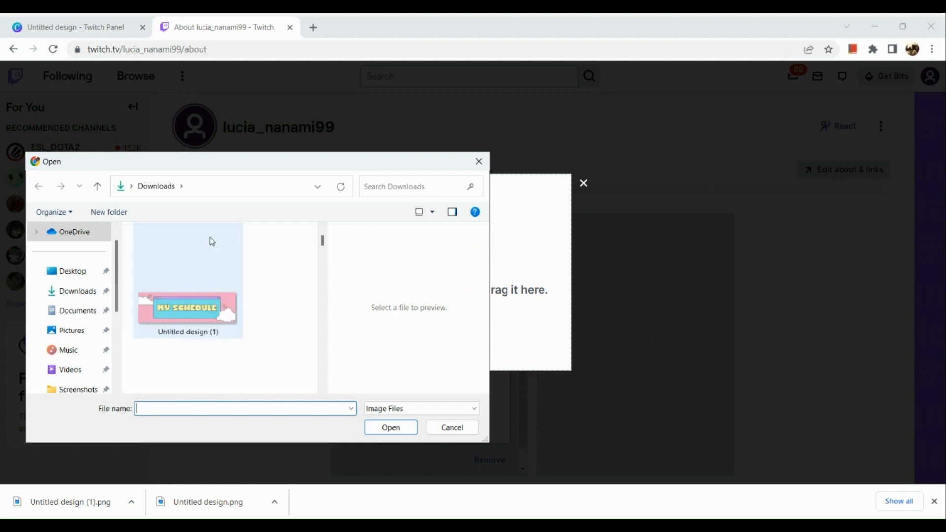
scroll(179, 321, down, 1)
double_click(179, 324)
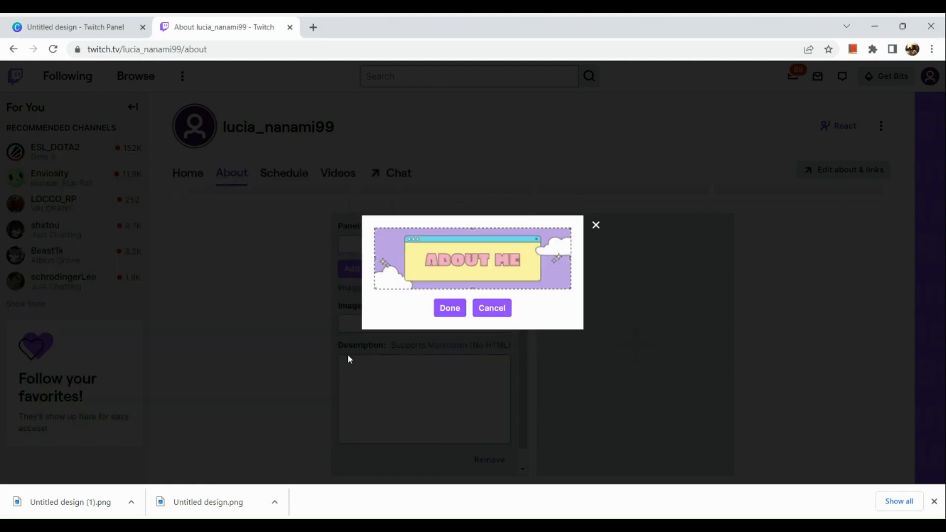
click(450, 308)
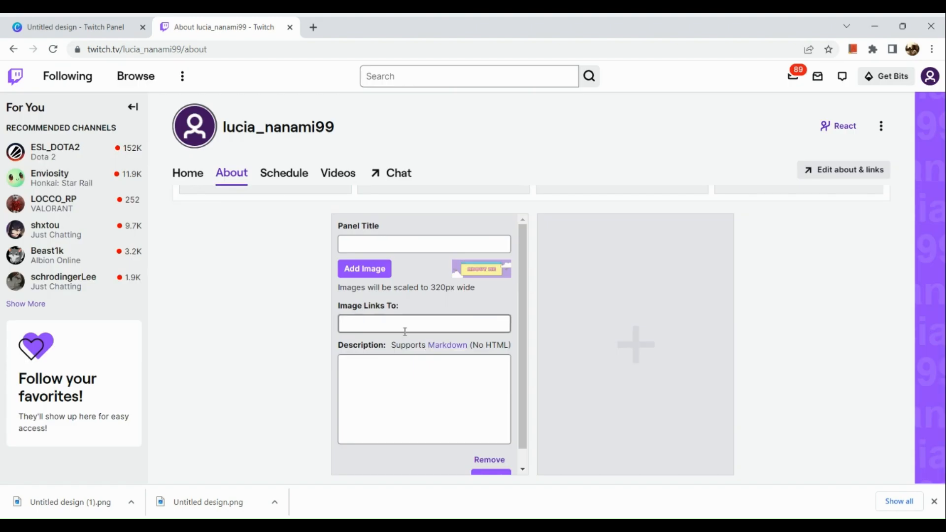
Set the ABOUT ME panel's image link to youtube.com and leave its description empty.
scroll(408, 326, down, 1)
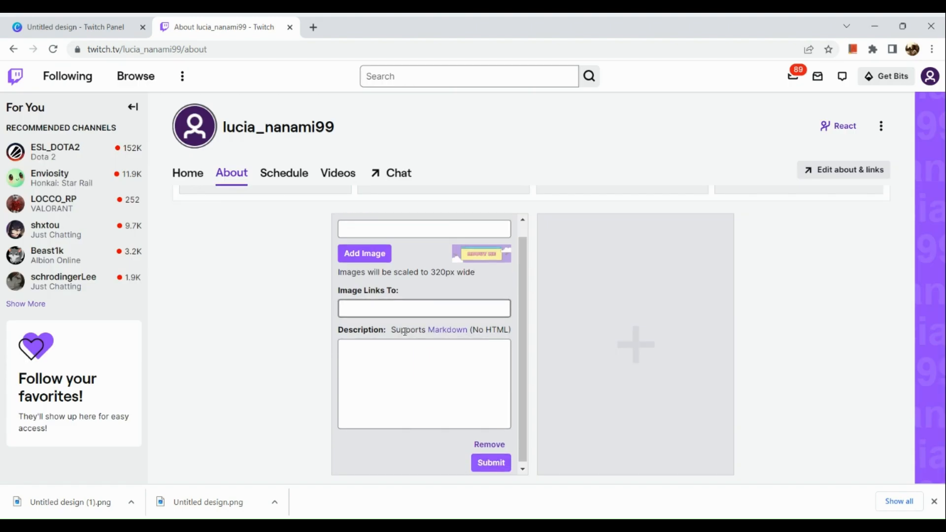
click(448, 315)
text(youtu)
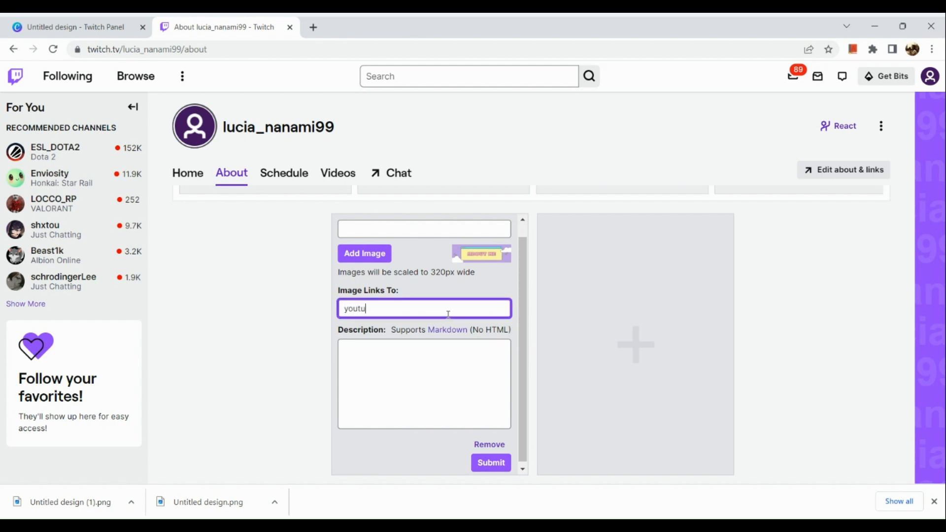
text(be.com)
click(427, 378)
scroll(463, 398, down, 1)
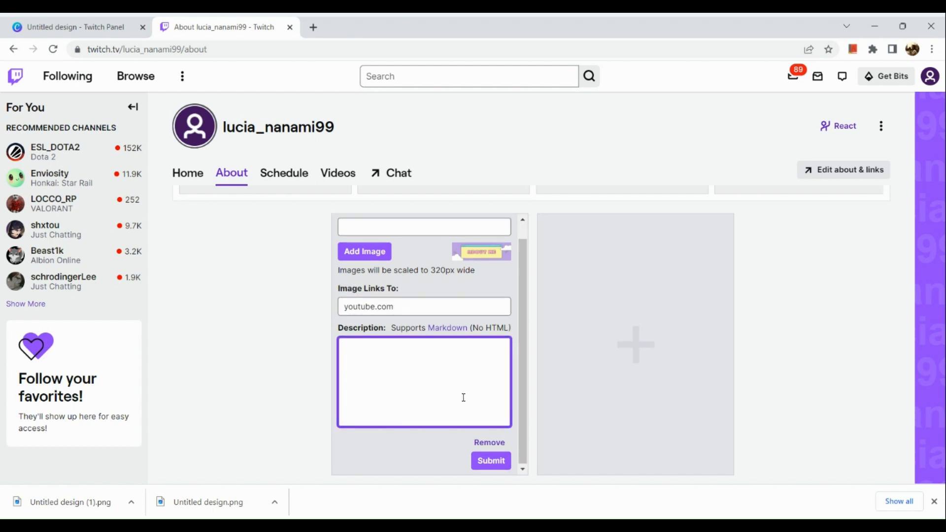
key(alt+Tab)
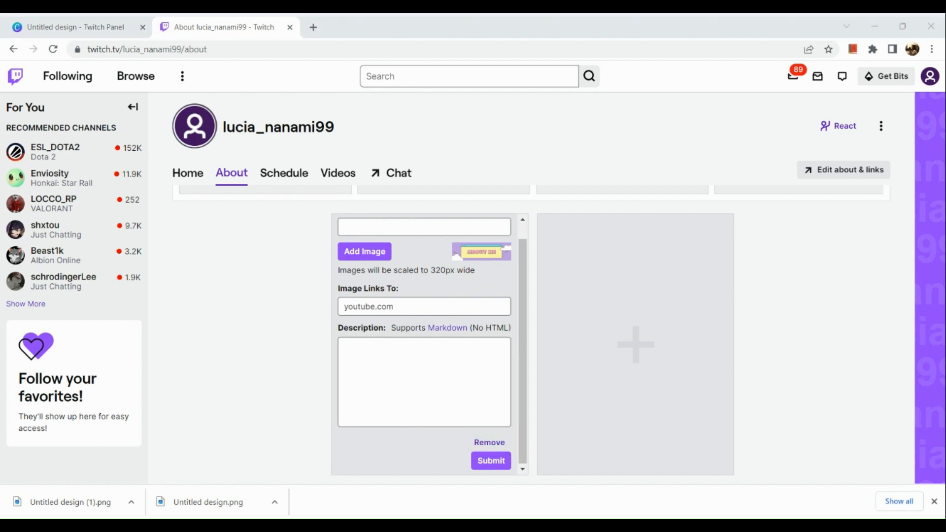
click(639, 331)
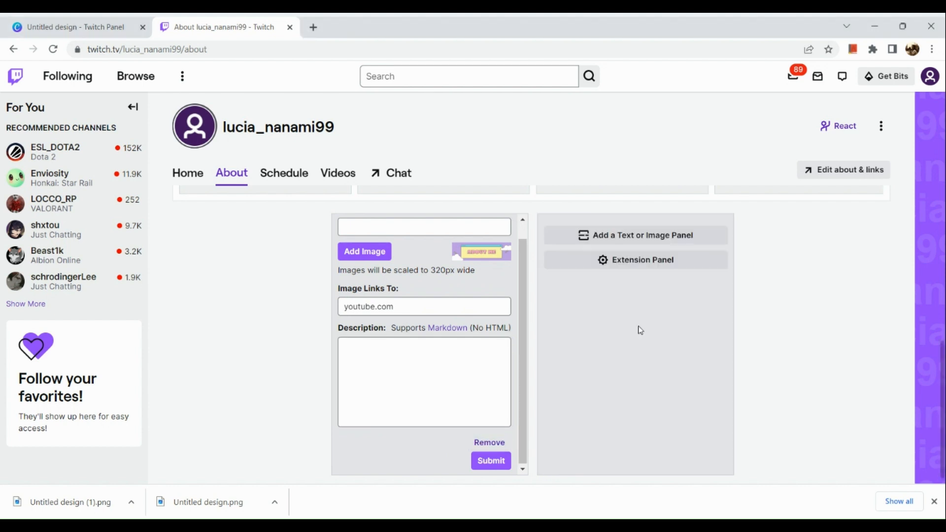
click(674, 261)
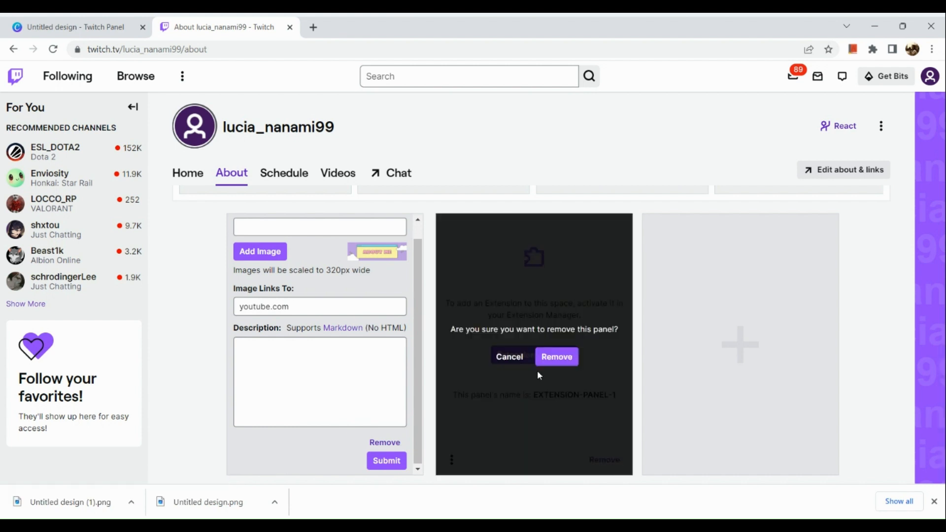
click(552, 356)
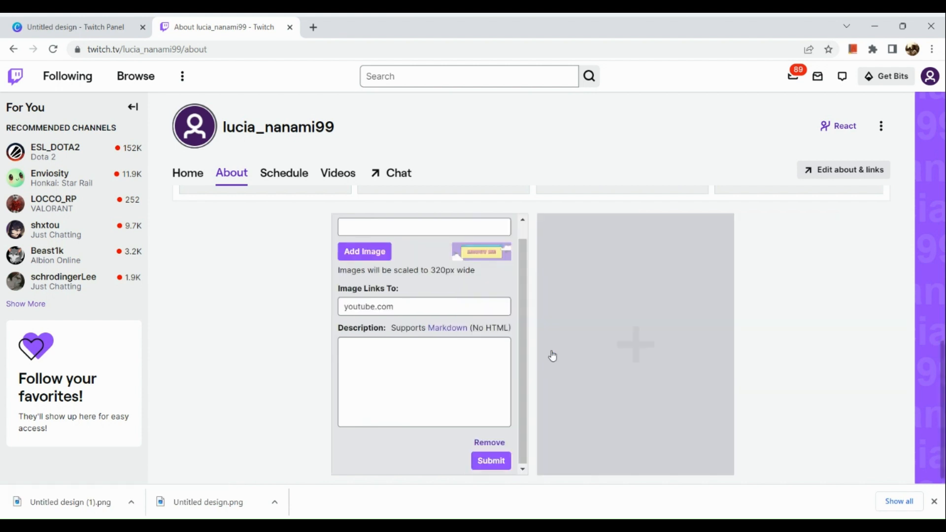
Add a second text or image panel next to the ABOUT ME panel.
click(661, 348)
click(677, 237)
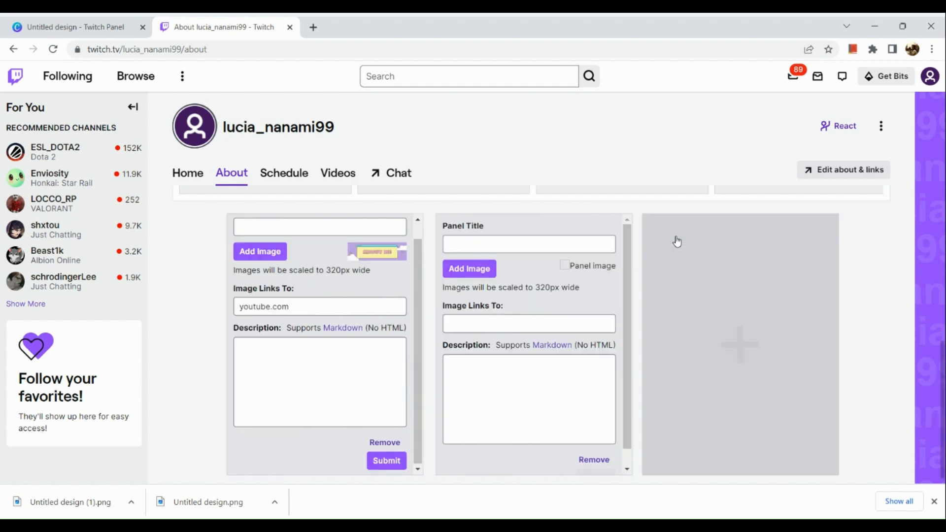
click(468, 270)
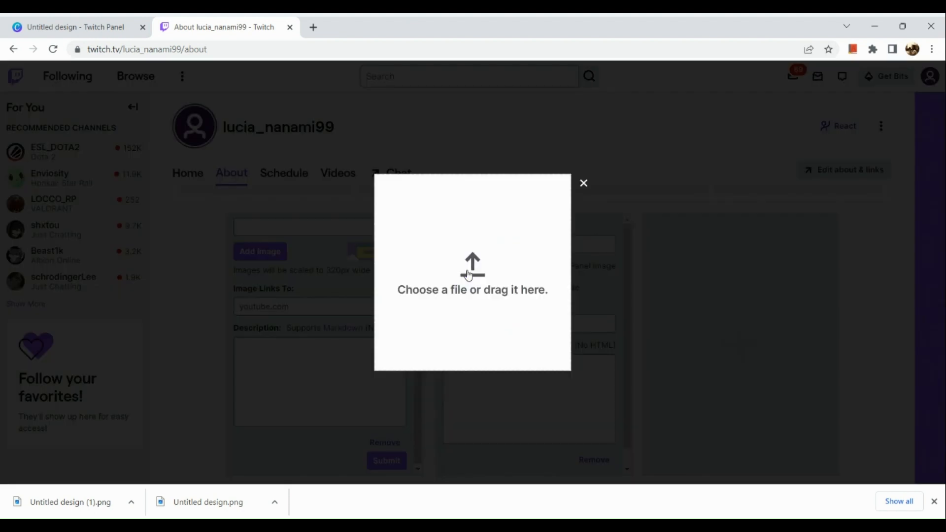
click(451, 270)
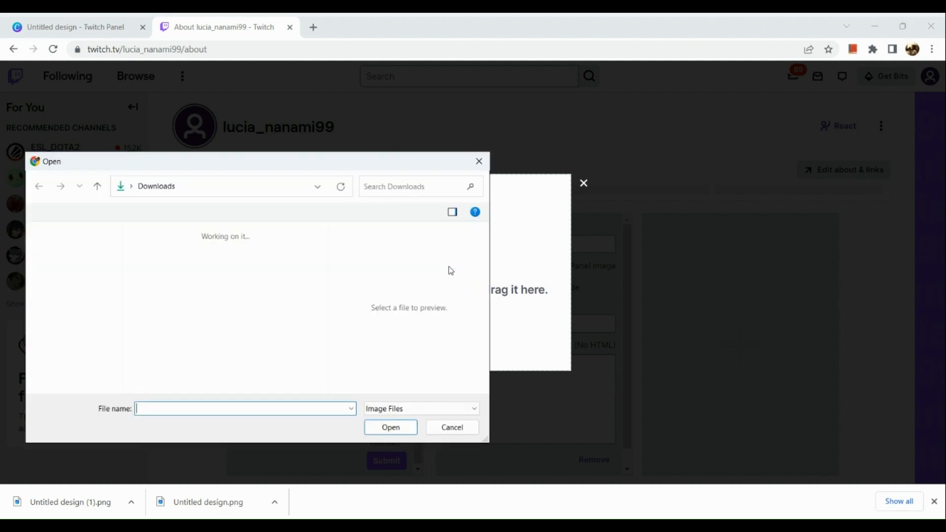
scroll(212, 351, down, 1)
scroll(211, 348, up, 1)
double_click(211, 348)
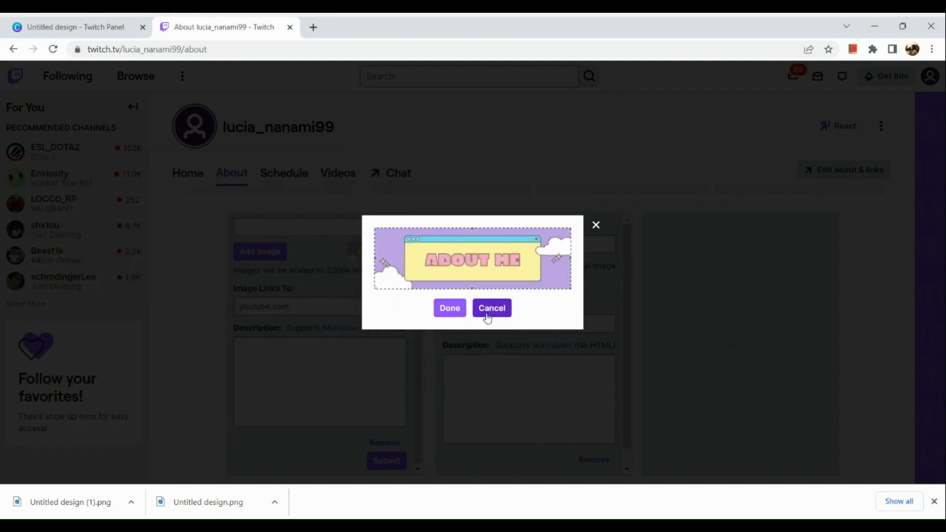
click(489, 312)
Upload the MY SCHEDULE design, Untitled design (1), from the Downloads folder as the second panel's image.
click(471, 269)
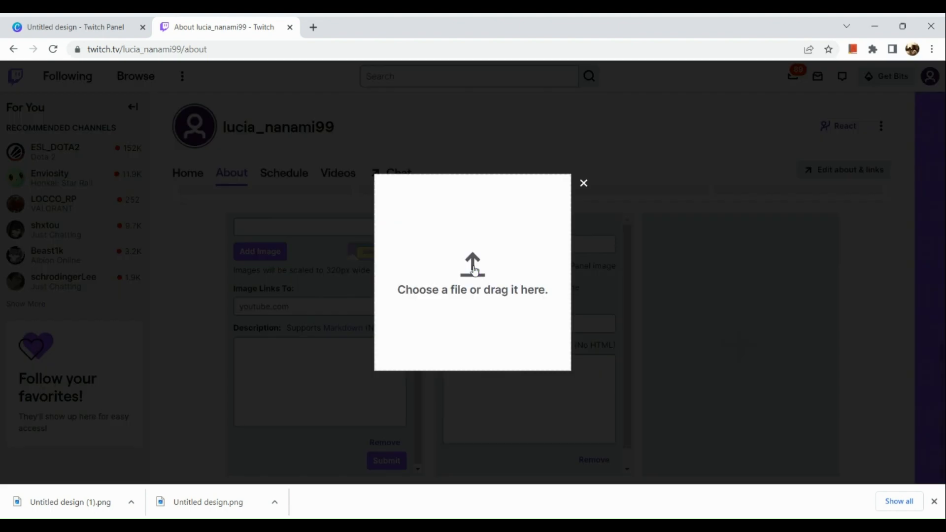
click(503, 283)
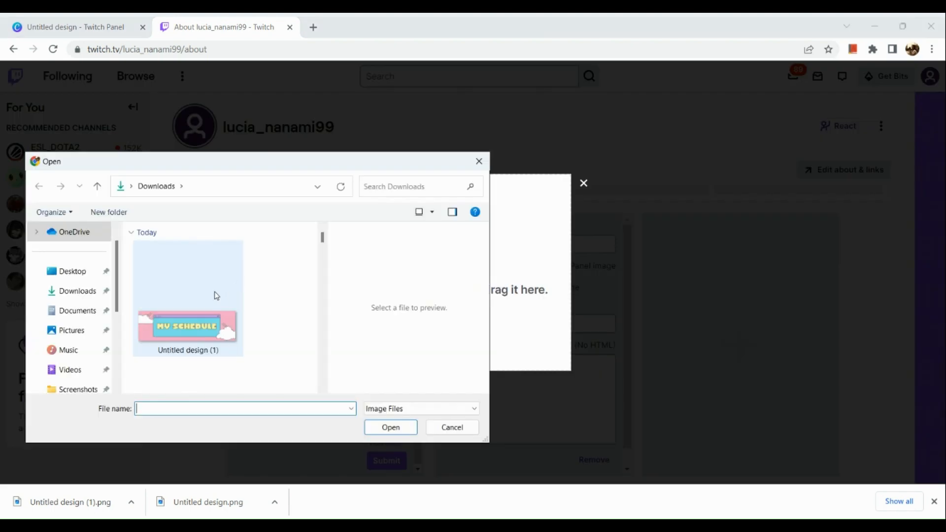
double_click(214, 292)
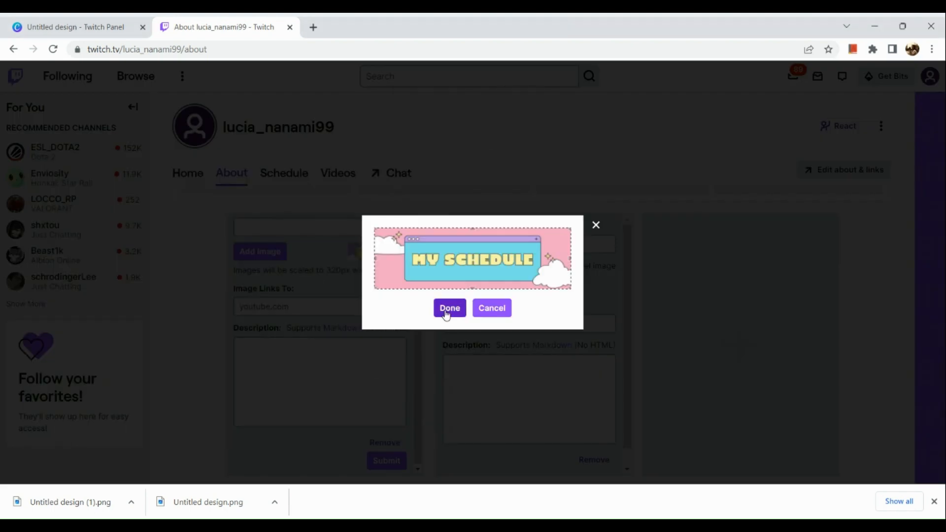
click(448, 309)
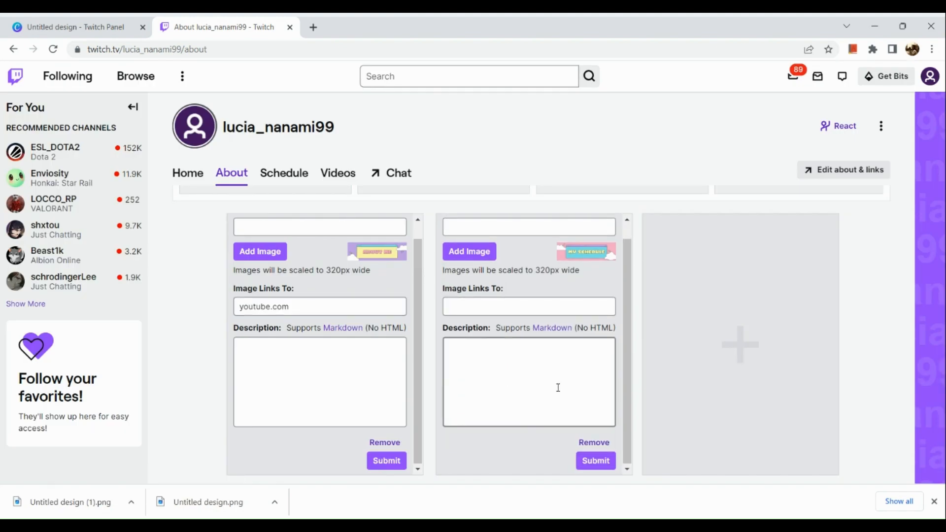
scroll(559, 387, up, 1)
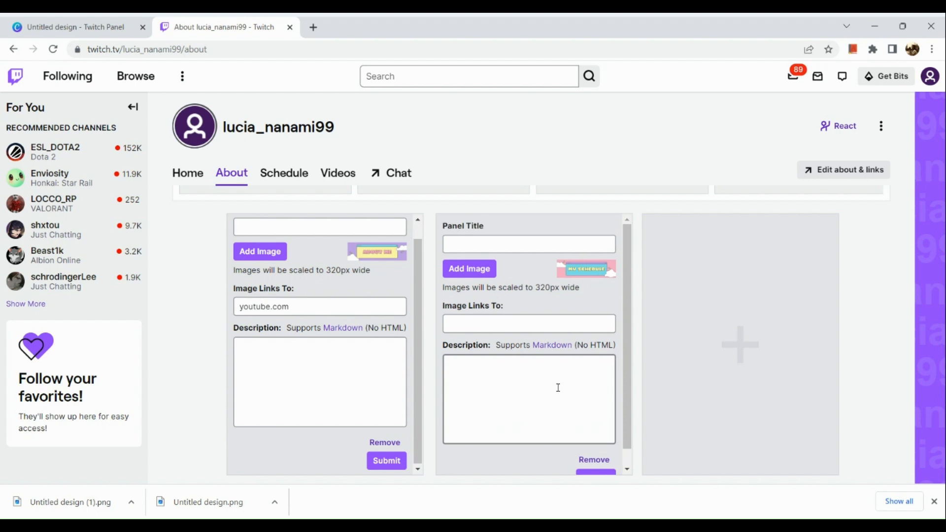
scroll(557, 386, down, 1)
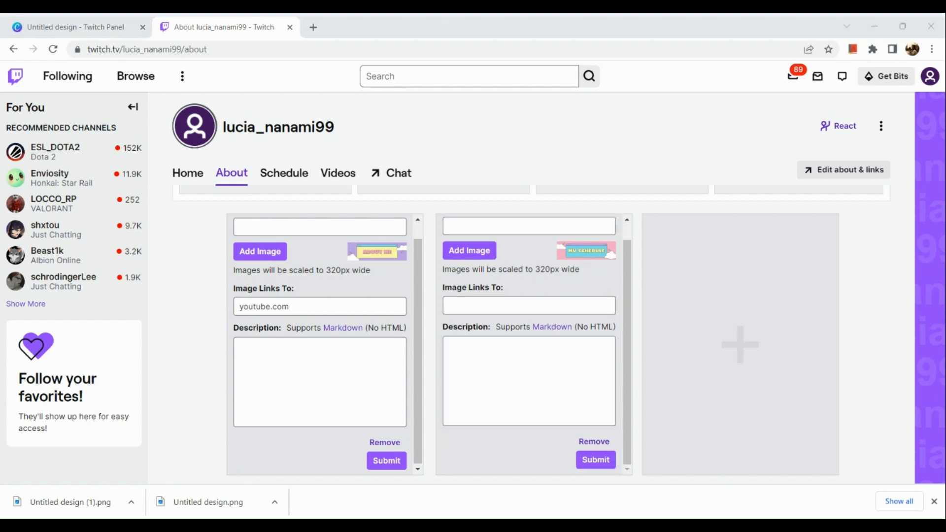